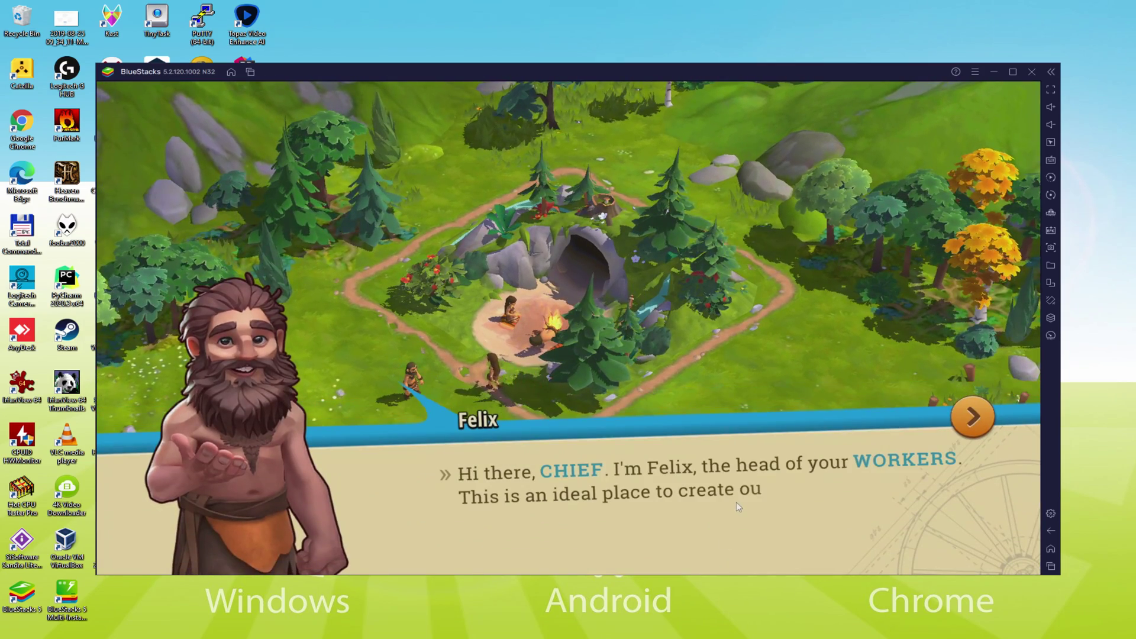
Step: Advance through Felix's tutorial dialog introducing workers and the camp
click(972, 421)
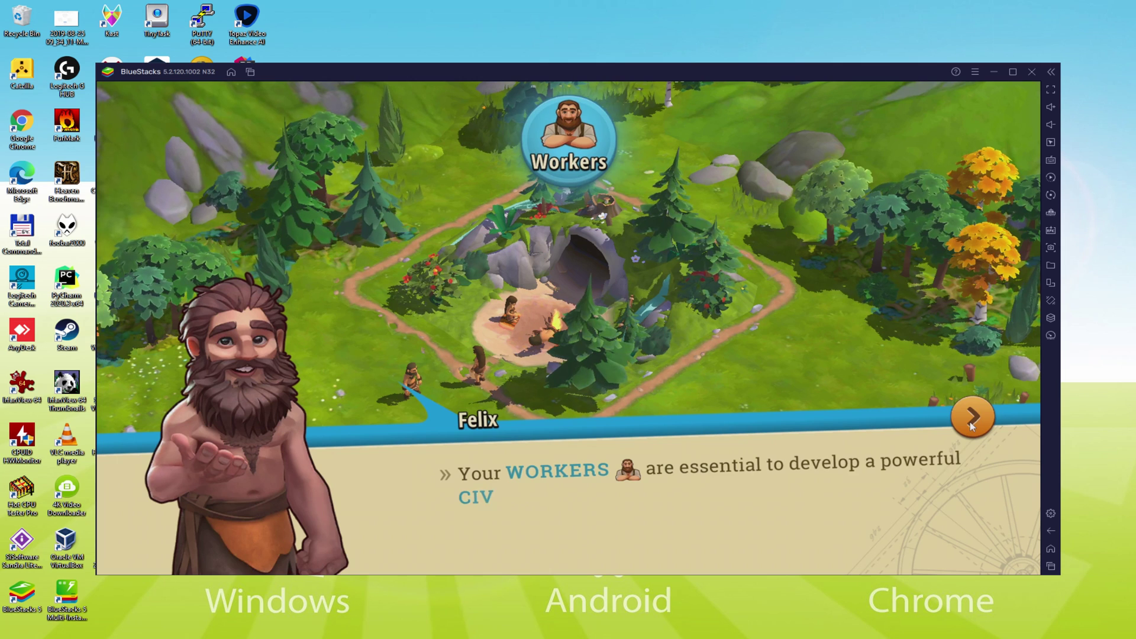
click(972, 421)
click(972, 421)
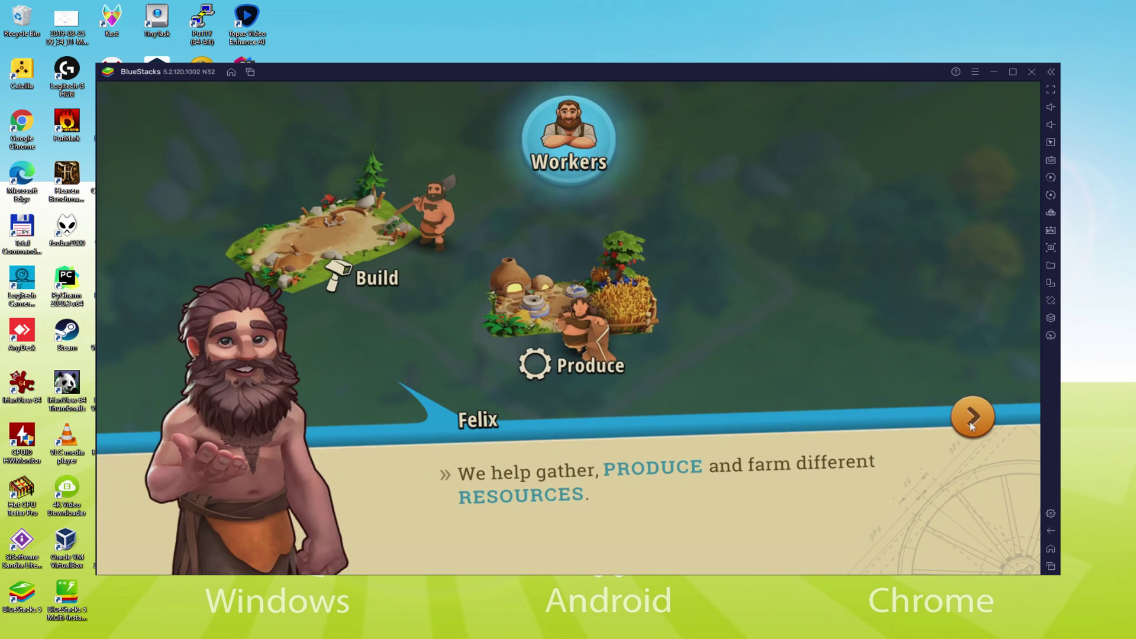
click(972, 421)
click(972, 422)
click(972, 421)
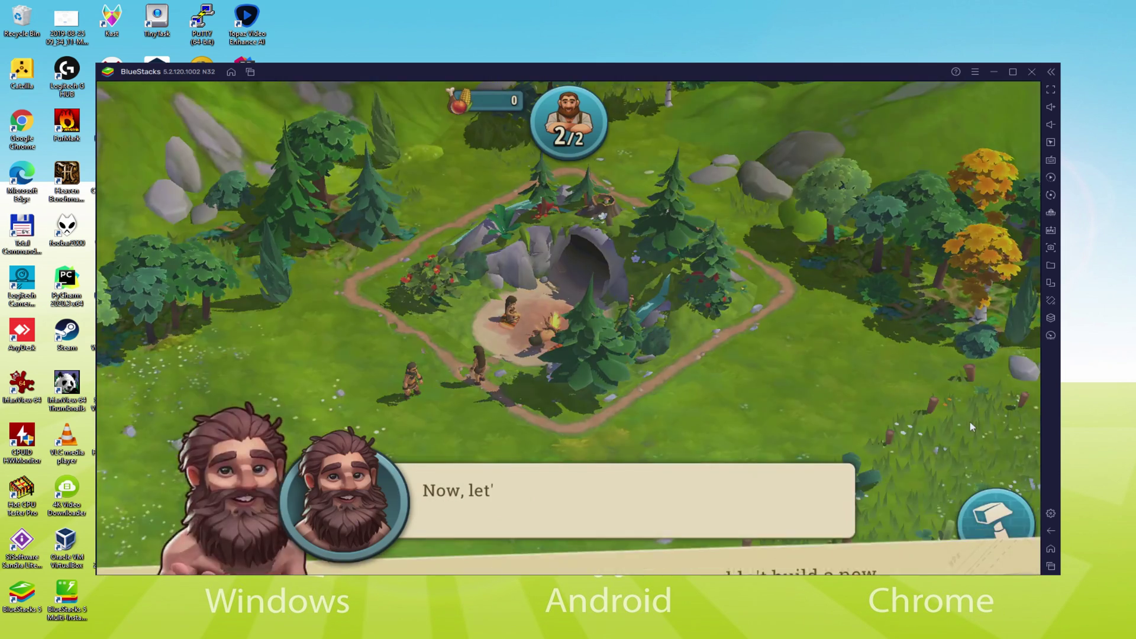
Step: Place the free Rural Farm beside the camp and bless it once built
click(963, 517)
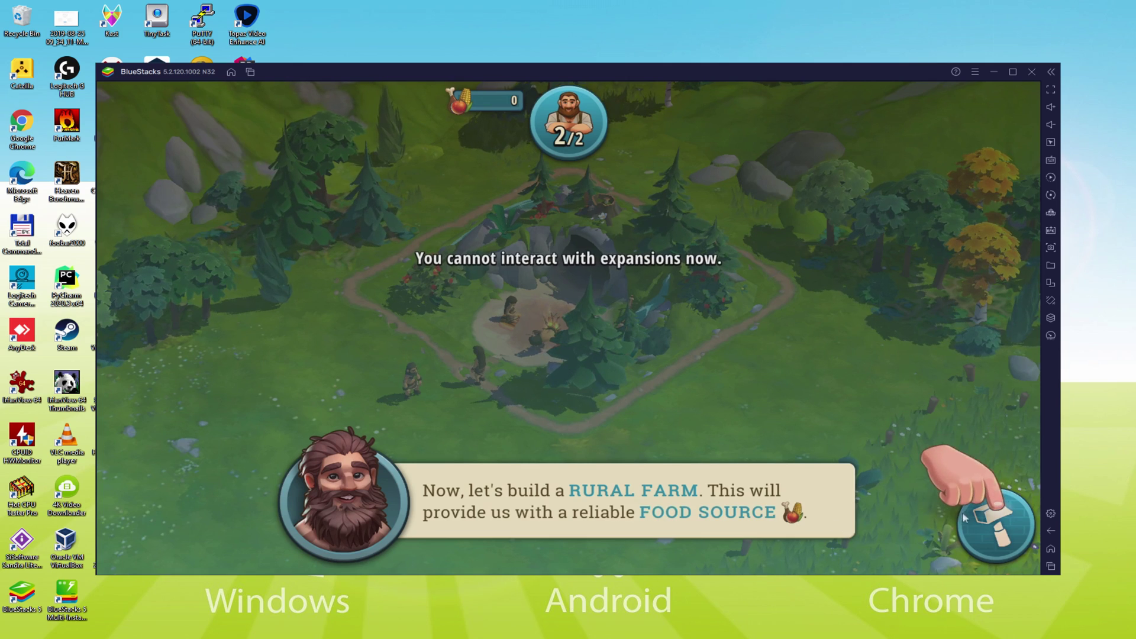
click(963, 517)
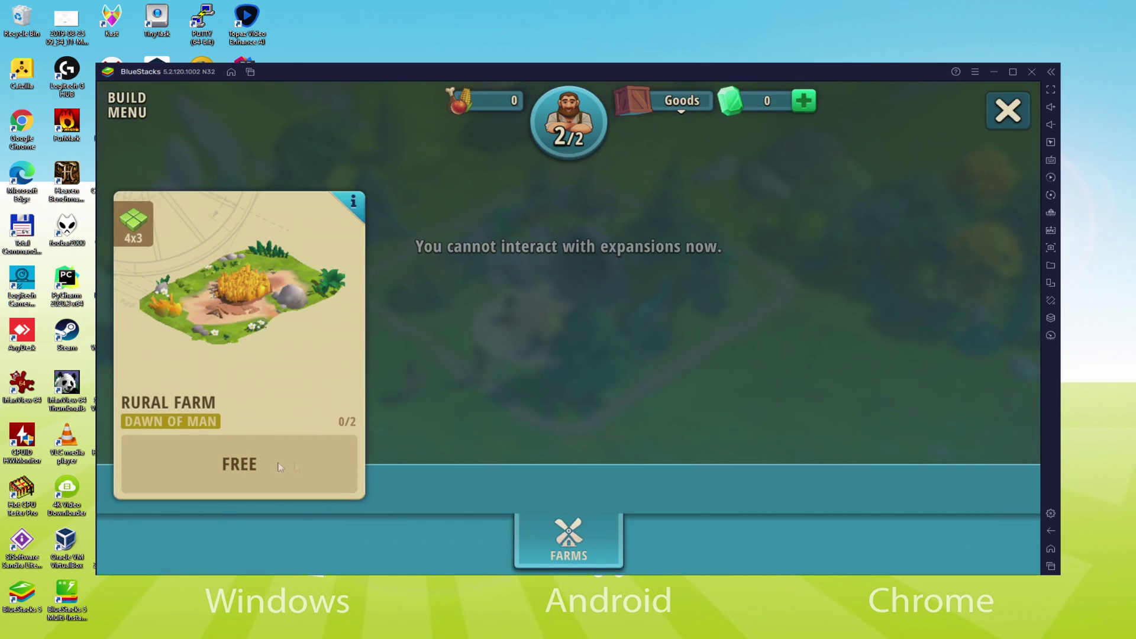
click(280, 467)
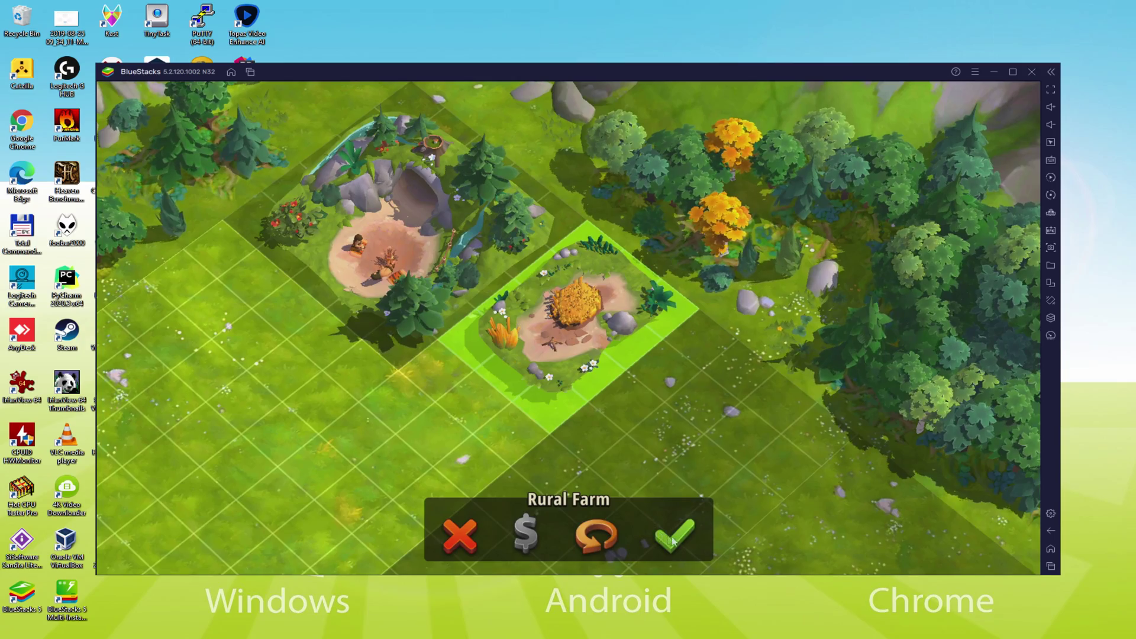
click(674, 537)
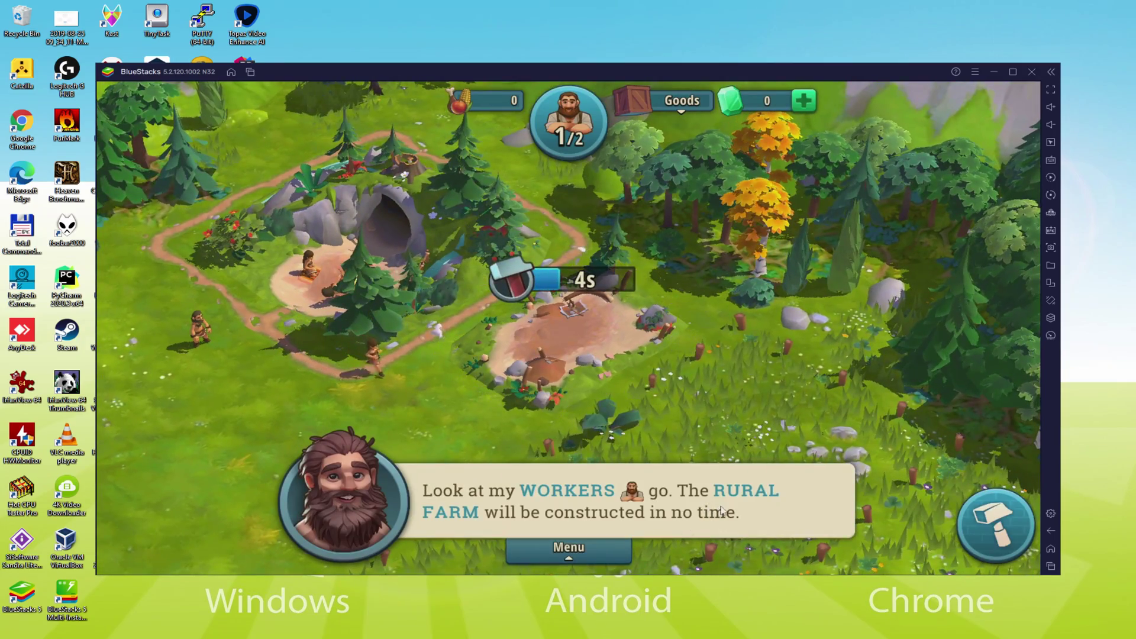
click(722, 510)
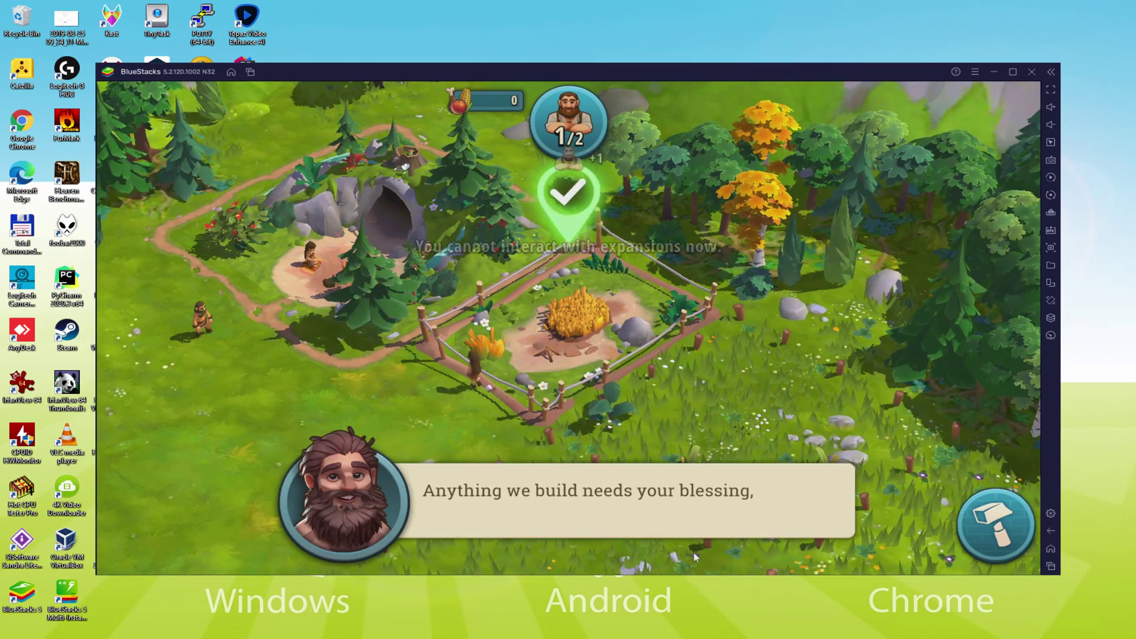
click(610, 478)
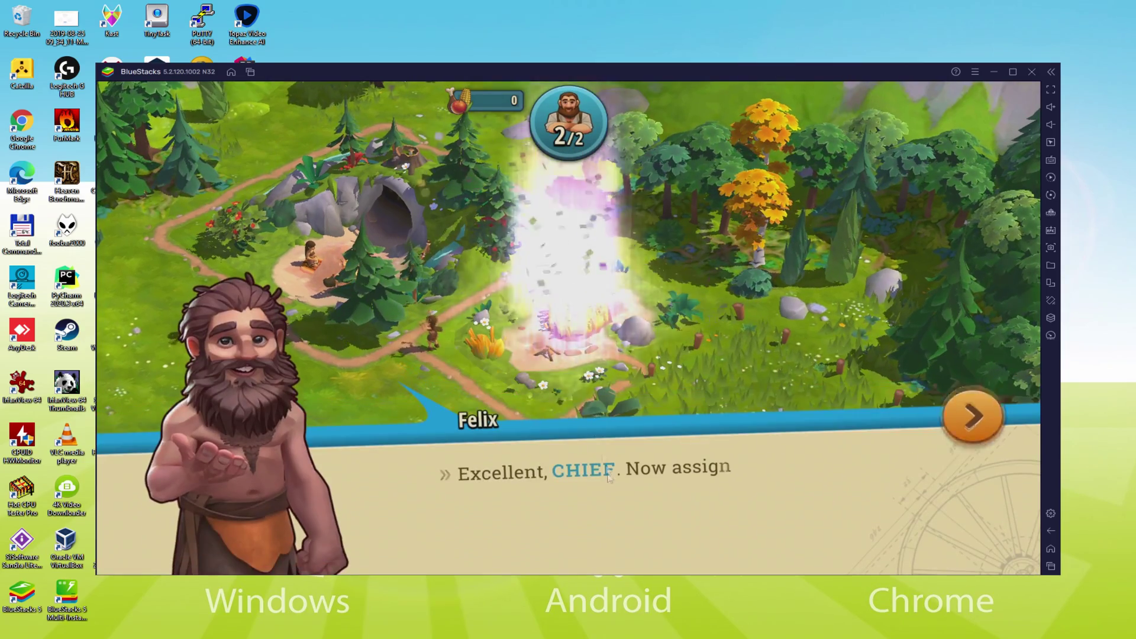
click(610, 478)
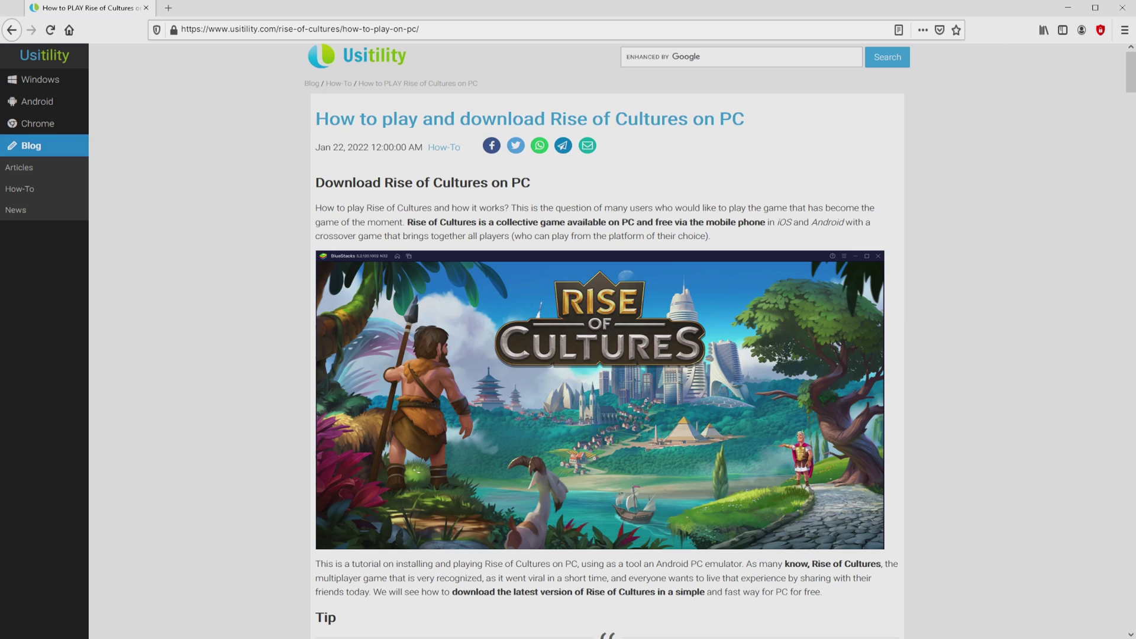
Step: Scroll the Usitility guide down to the Download Game on PC section
scroll(607, 341, down, 4)
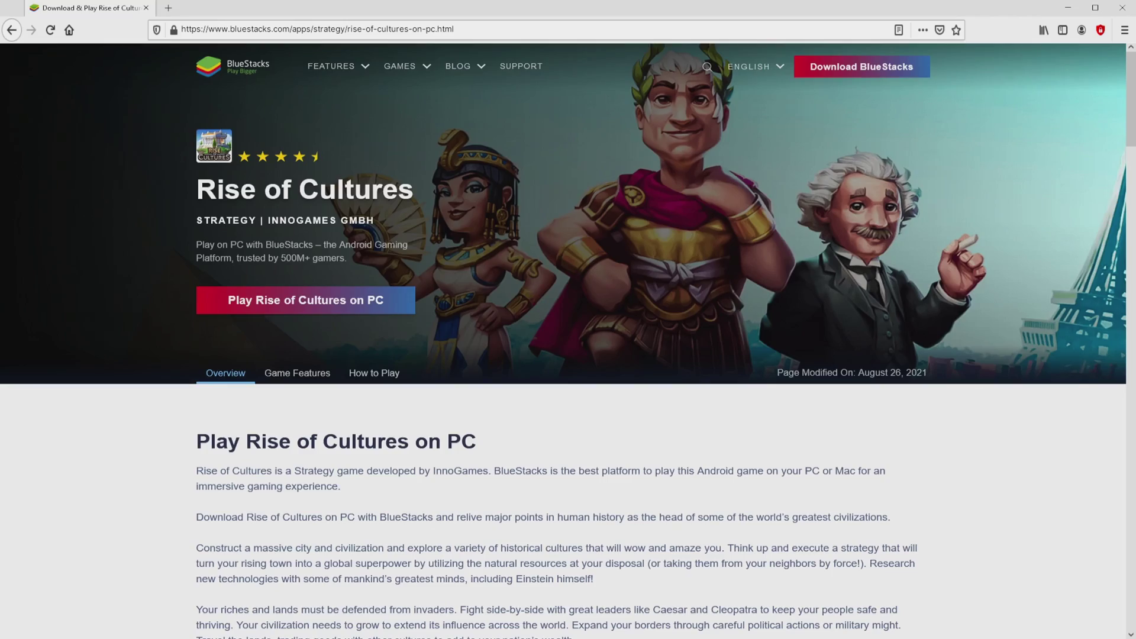
Step: Download BlueStacks with the 'Play Rise of Cultures on PC' button
scroll(562, 355, down, 20)
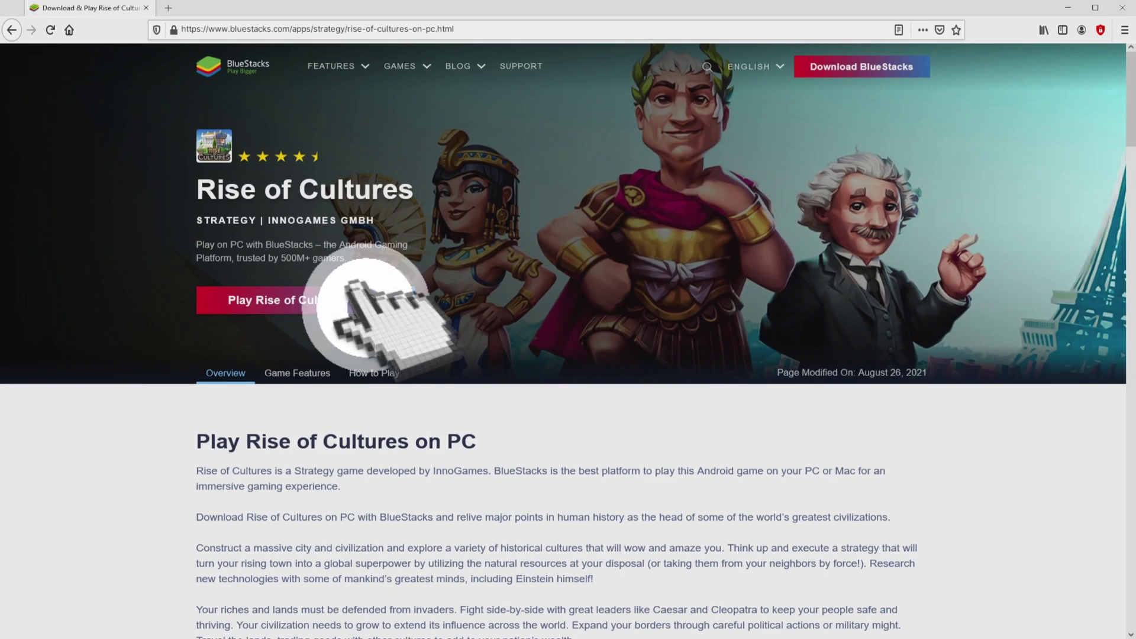
click(355, 300)
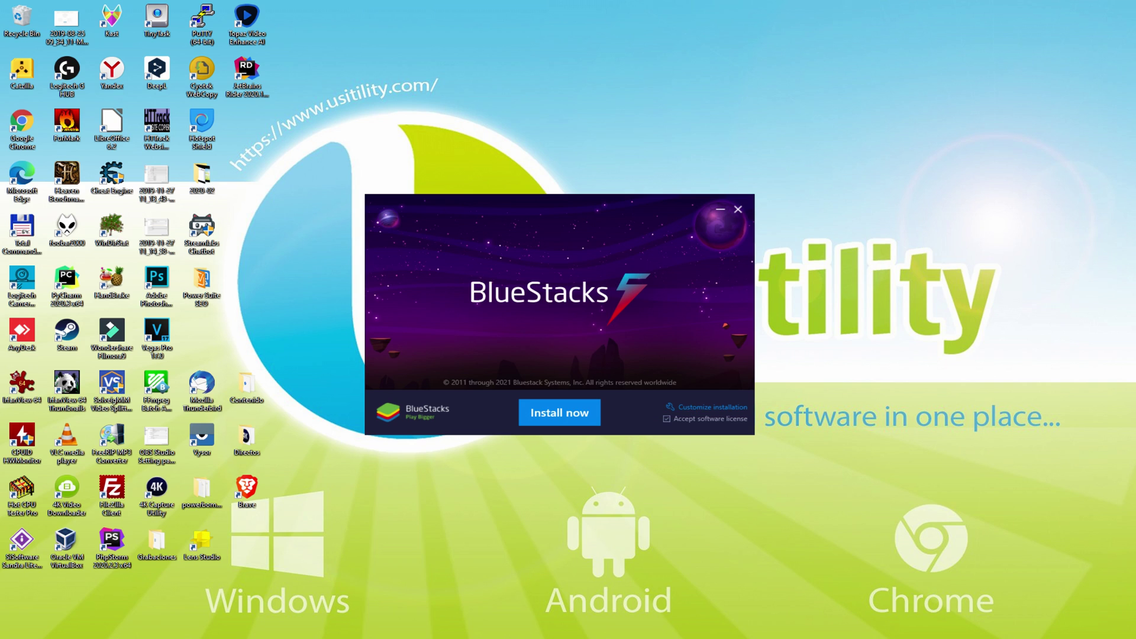
Step: Check the data path under Customize installation, then start the BlueStacks install
click(699, 407)
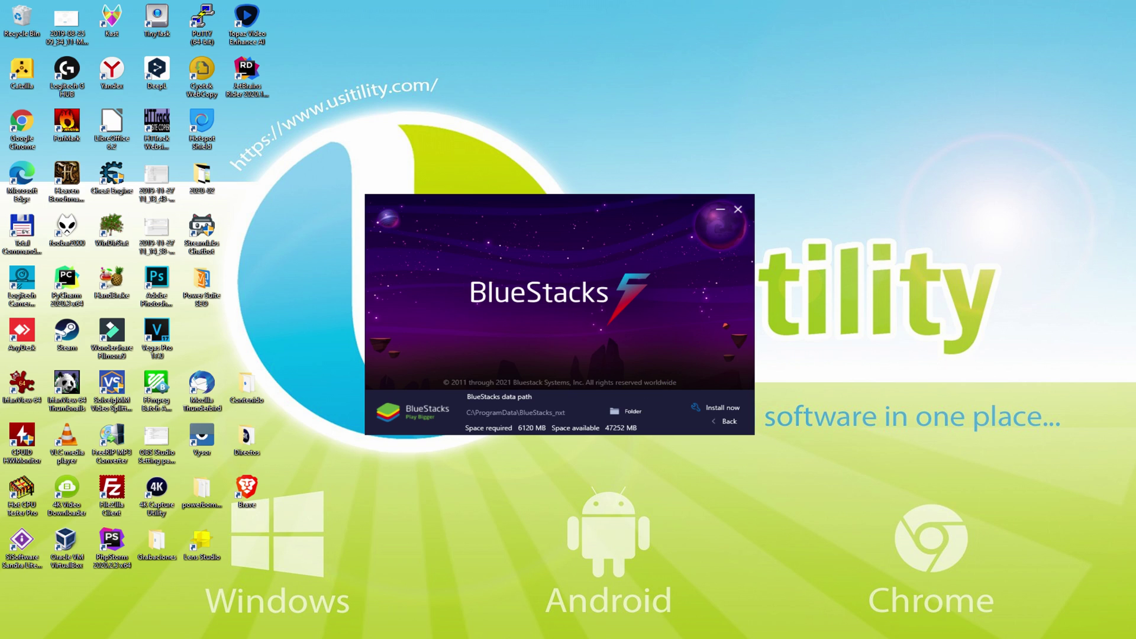
click(718, 421)
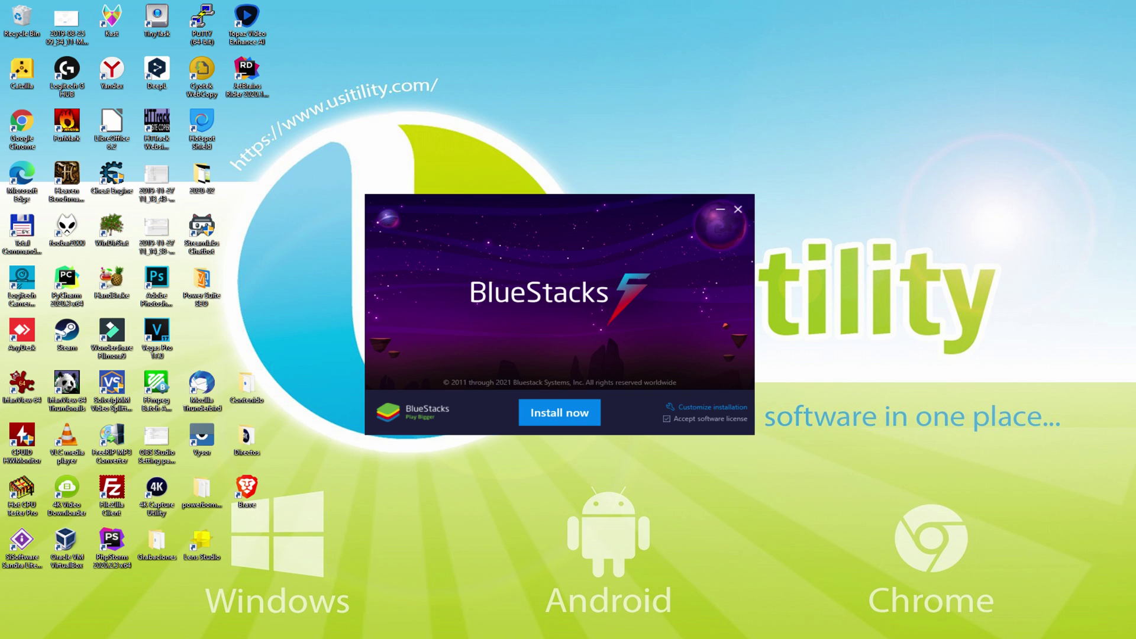
click(556, 408)
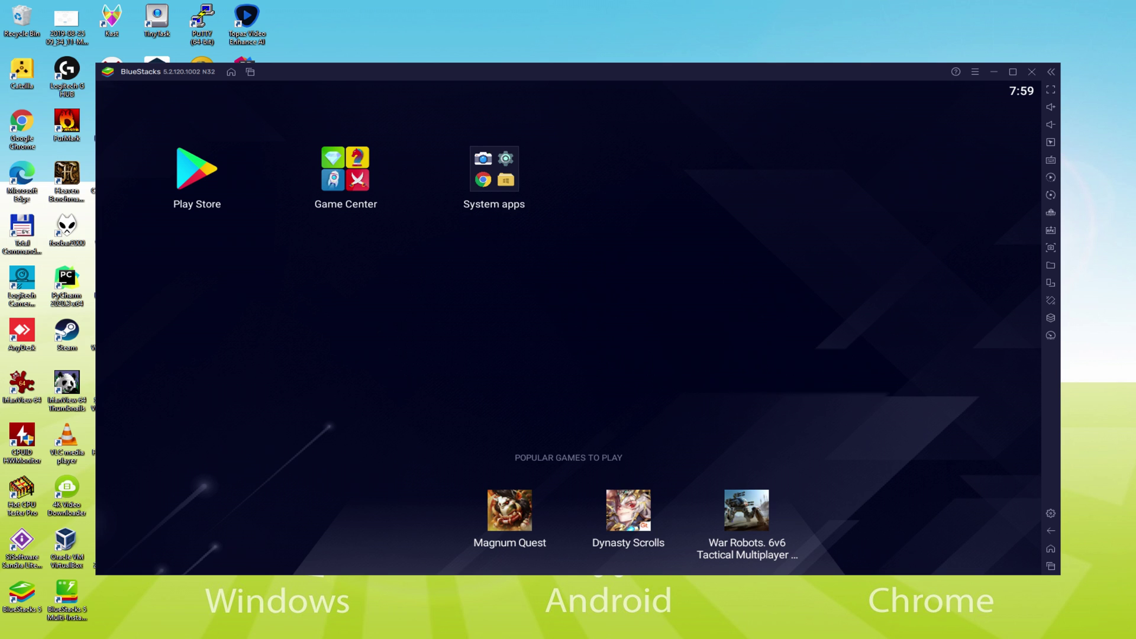
Step: Launch the Play Store from the BlueStacks home screen
click(195, 175)
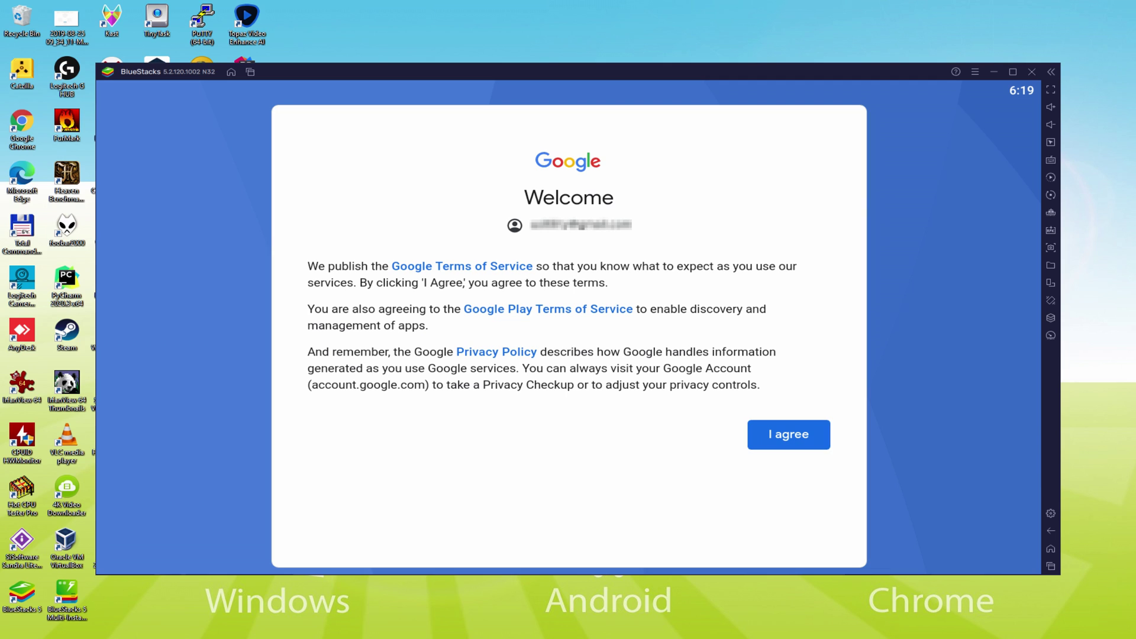
Step: Agree to Google's terms, disable Google Drive backup, and accept the services settings
click(789, 436)
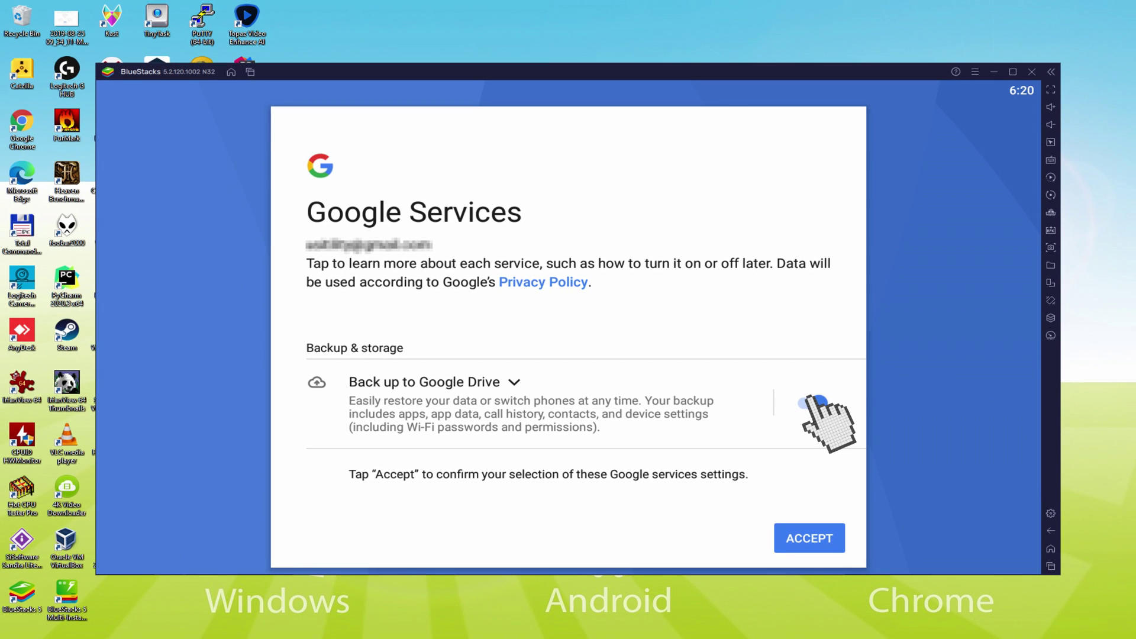
click(812, 403)
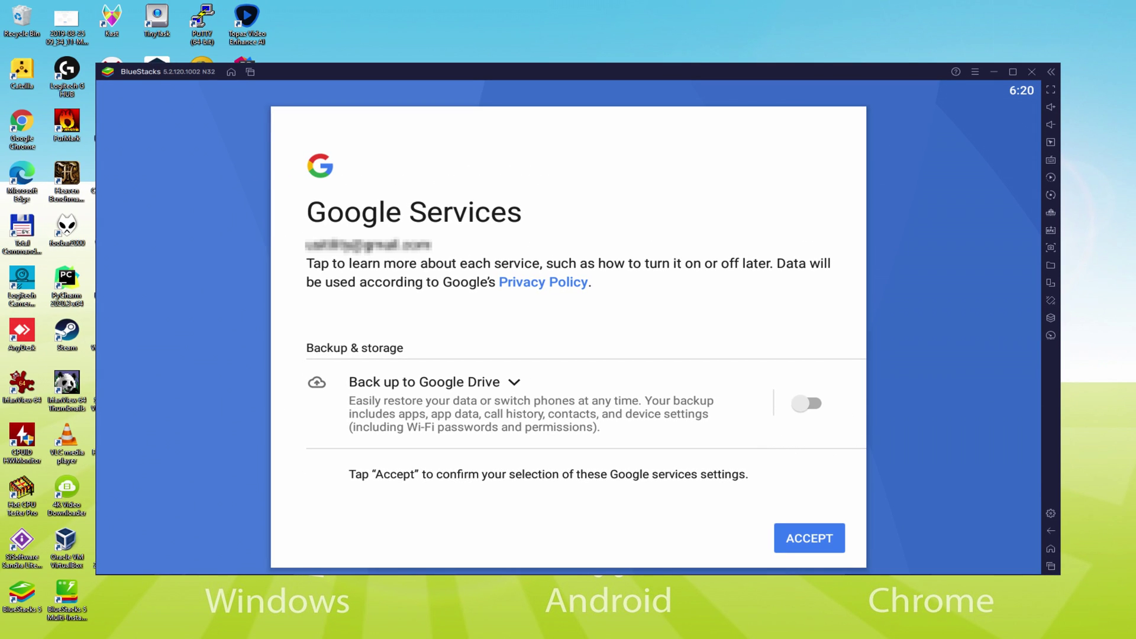
click(809, 539)
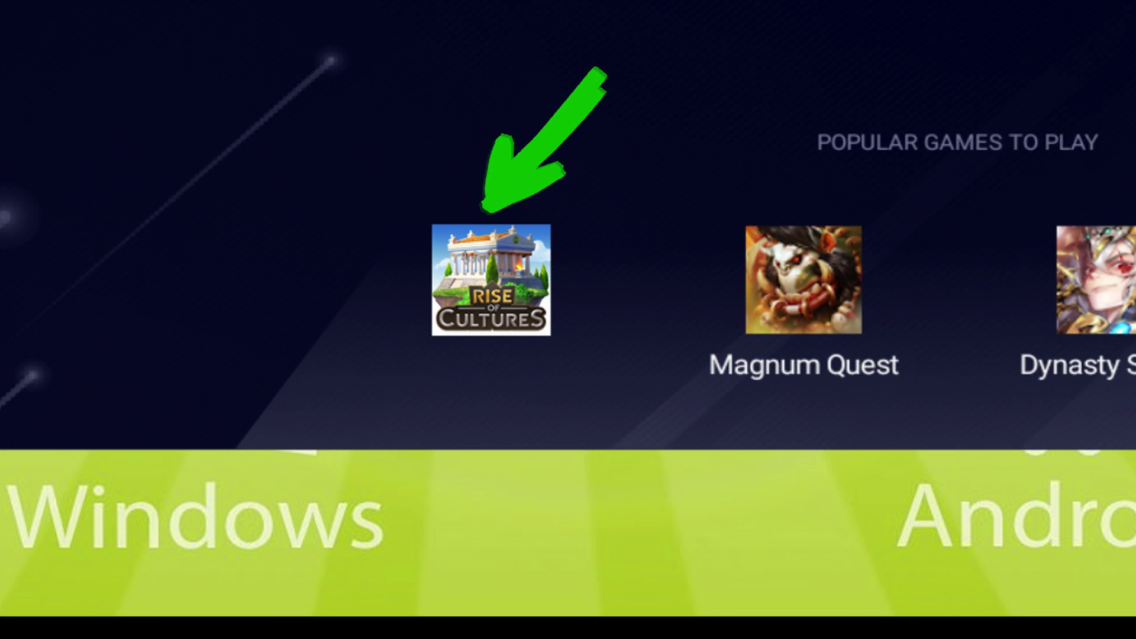
Step: Install Rise of Cultures from its Play Store page
click(488, 269)
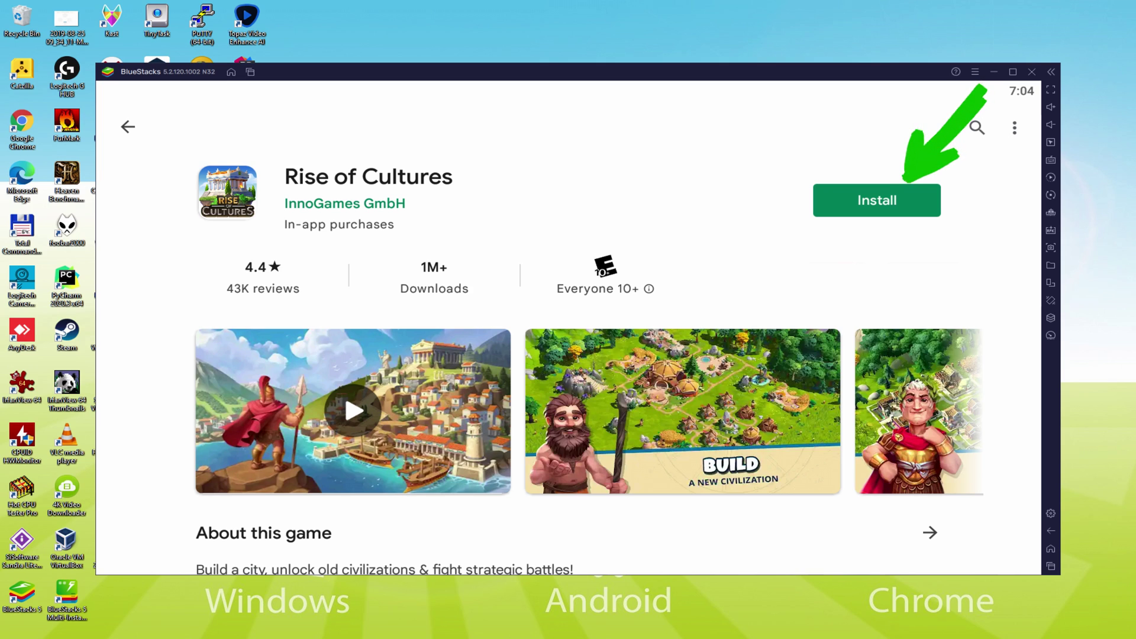
click(855, 202)
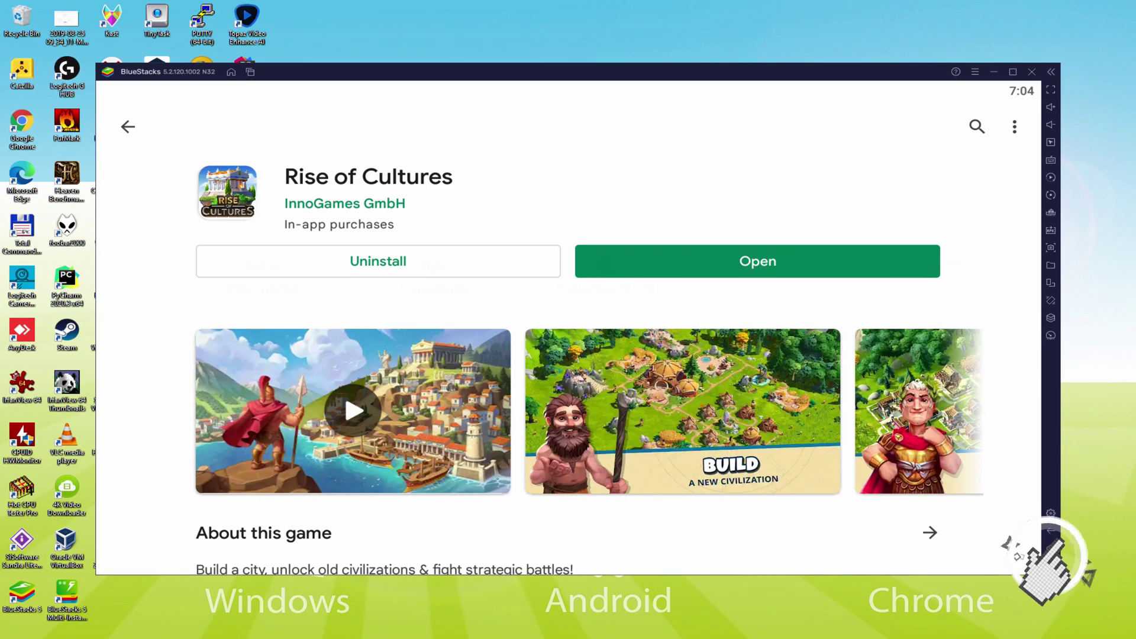
Step: Return to the BlueStacks home screen to find the installed Rise of Cultures icon
click(1051, 548)
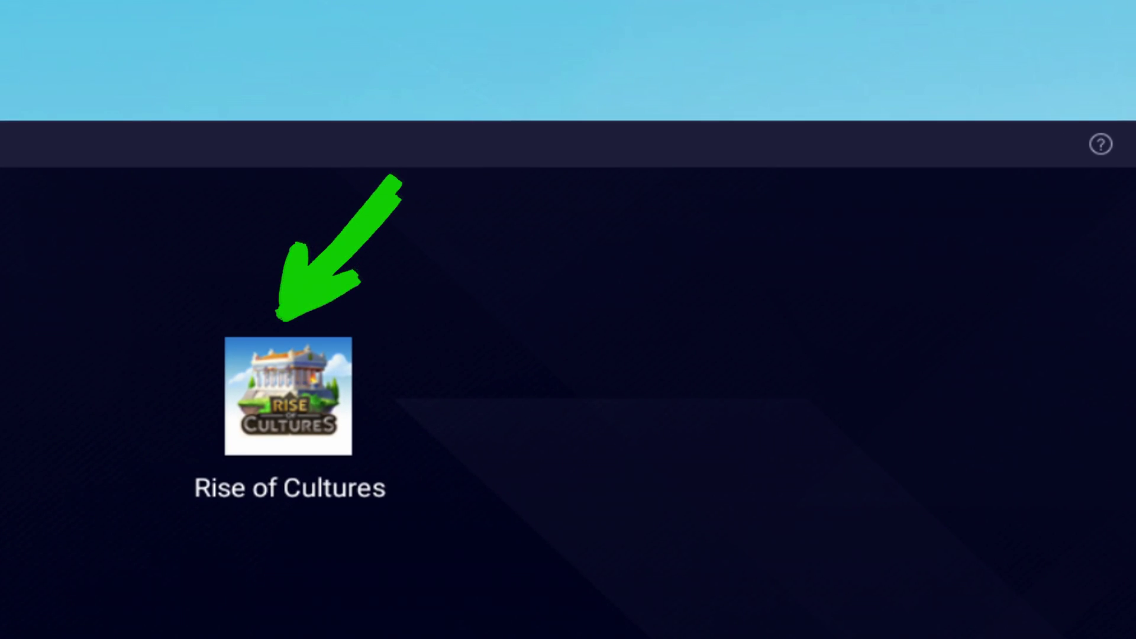
Step: Launch Rise of Cultures and assign food production to the Rural Farm's empty slot
click(644, 171)
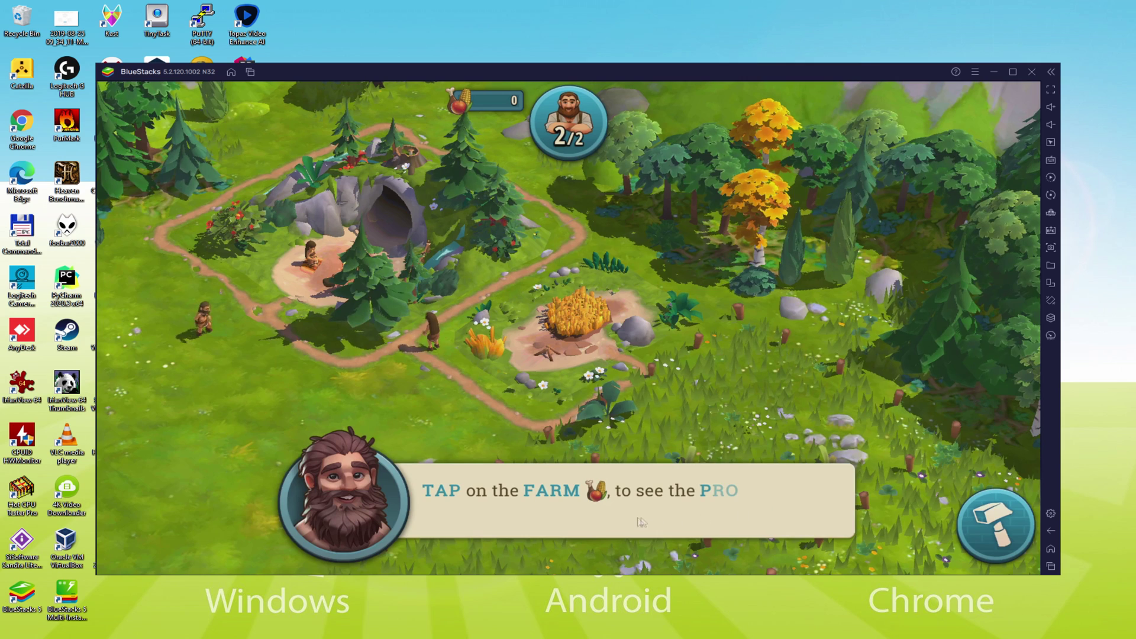
click(577, 322)
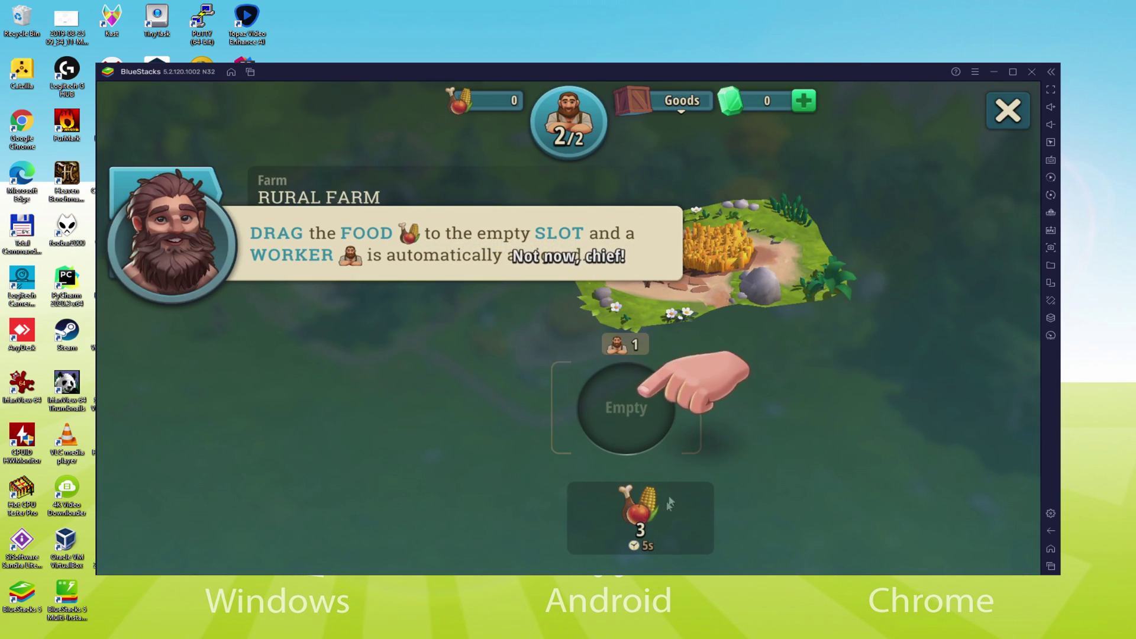
drag(641, 515, 626, 409)
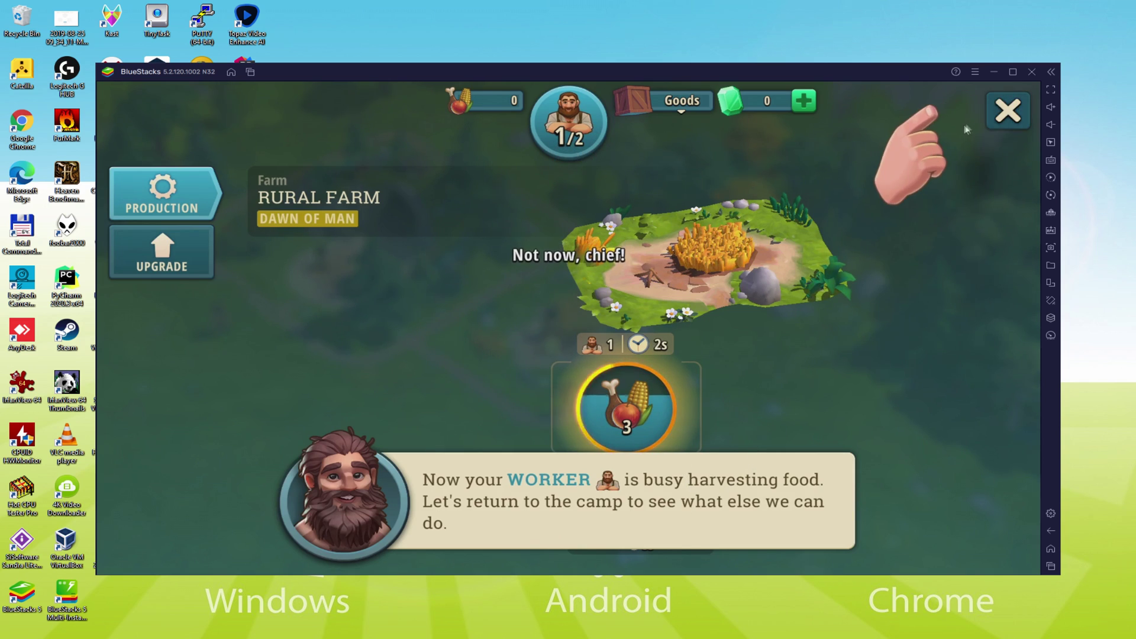
click(691, 491)
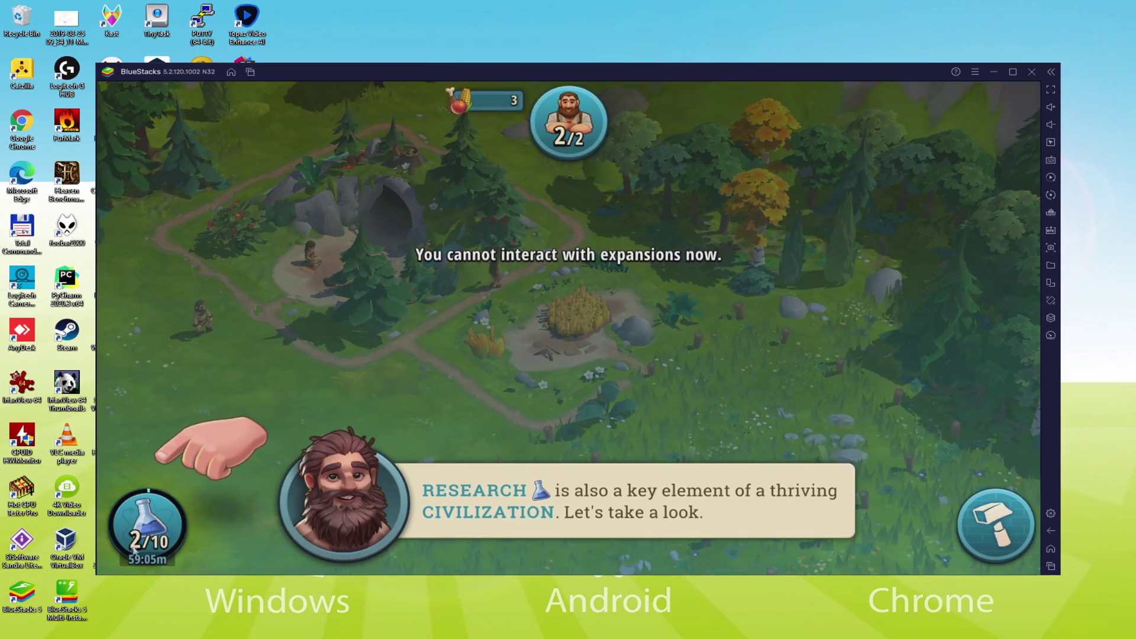
Step: In the Stone Age research tree, research and unlock Tribal Settlement
click(145, 527)
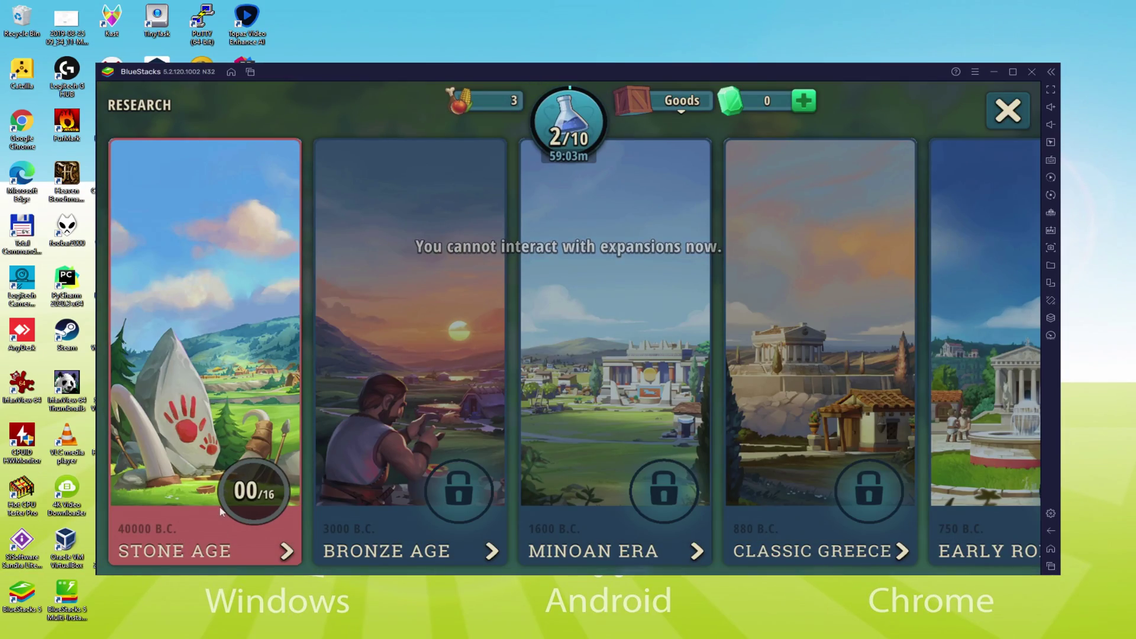
click(144, 527)
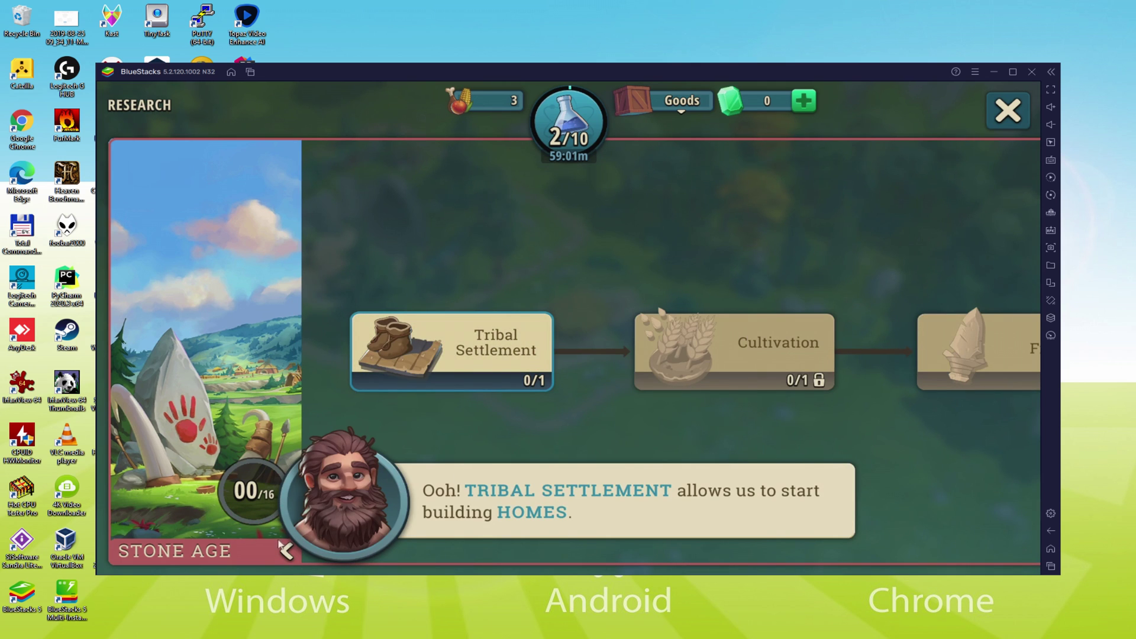
click(451, 349)
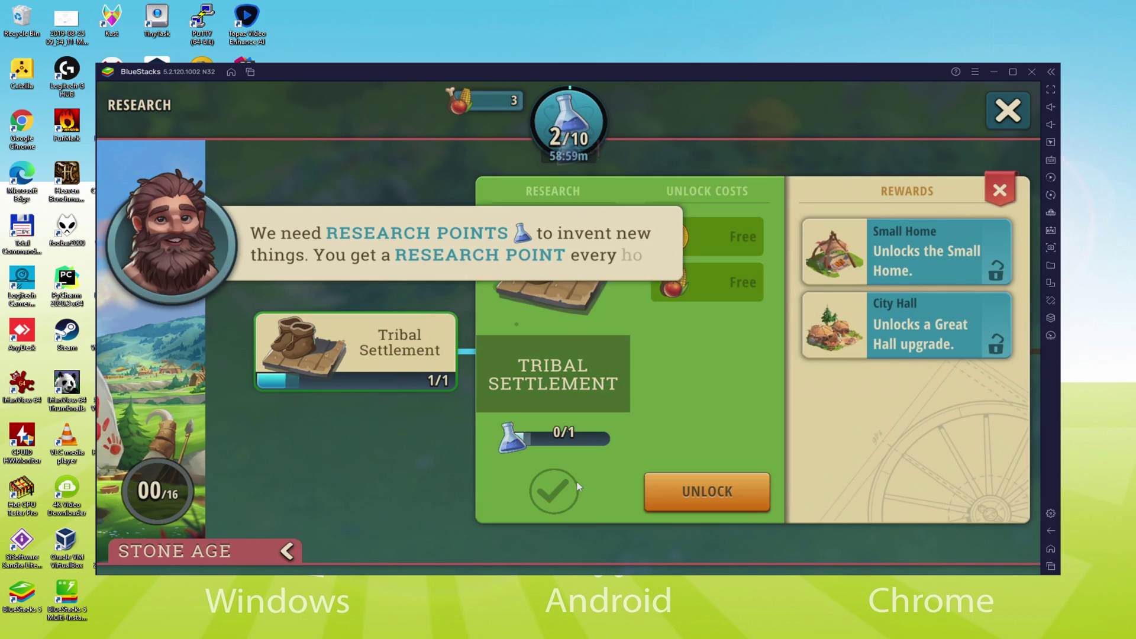
click(577, 482)
click(723, 500)
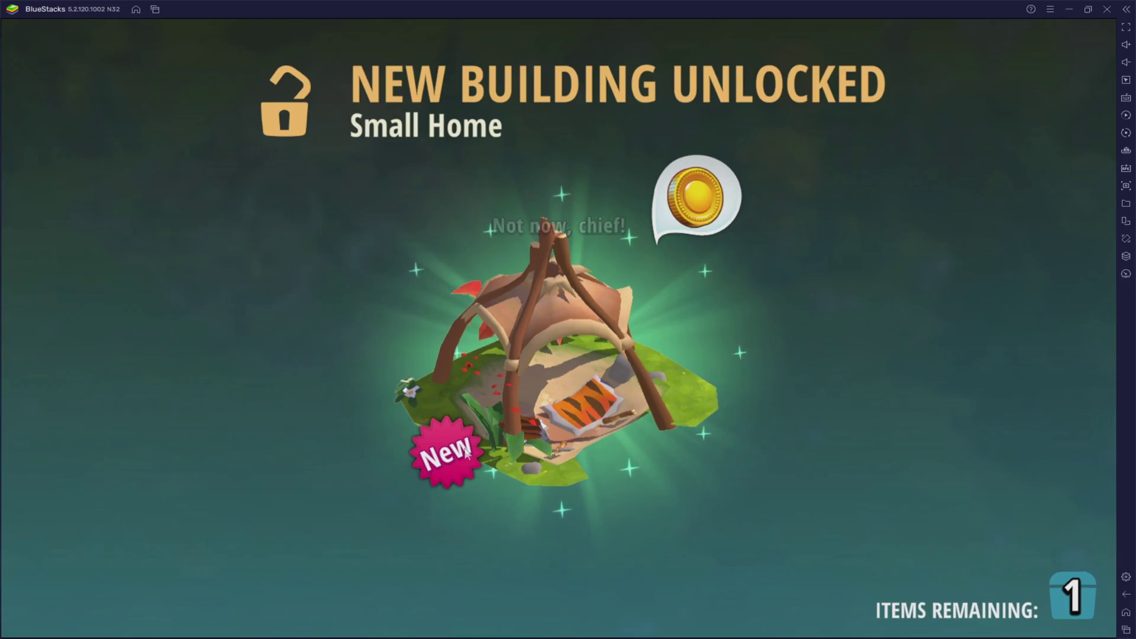
Step: Dismiss the new building announcement, claim the unlock rewards, and advance the advisor's dialog
click(354, 153)
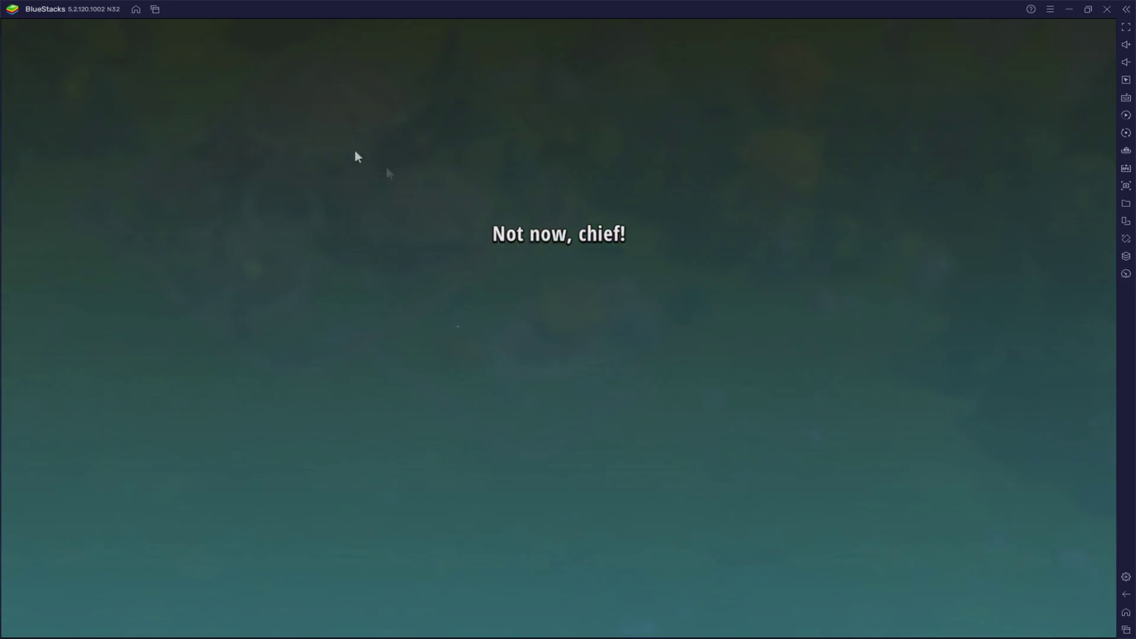
click(597, 569)
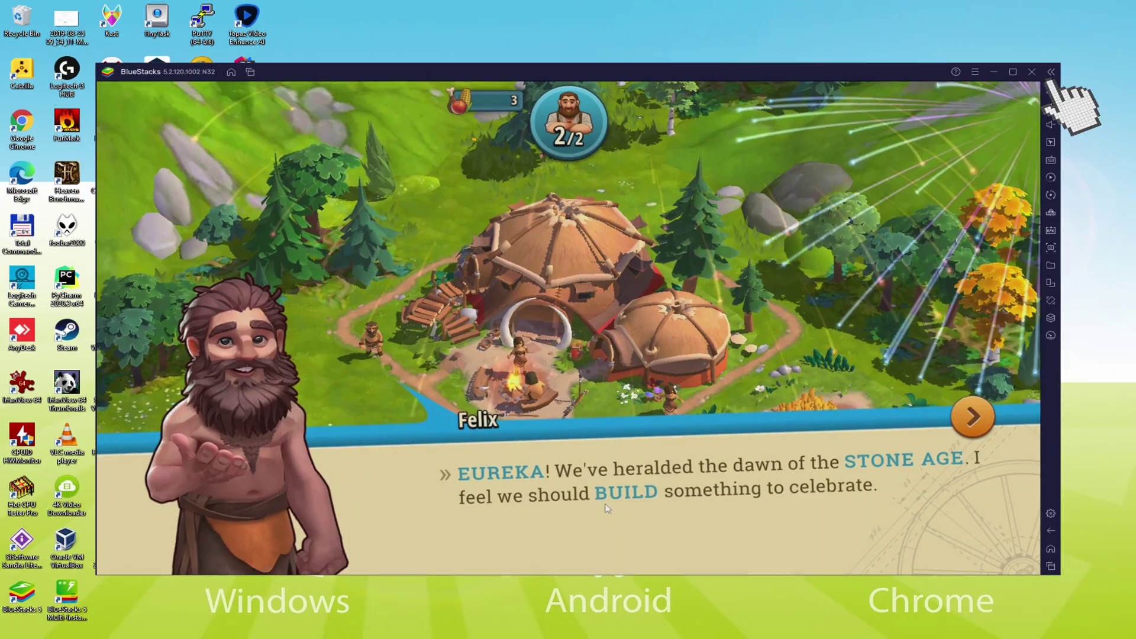
click(607, 508)
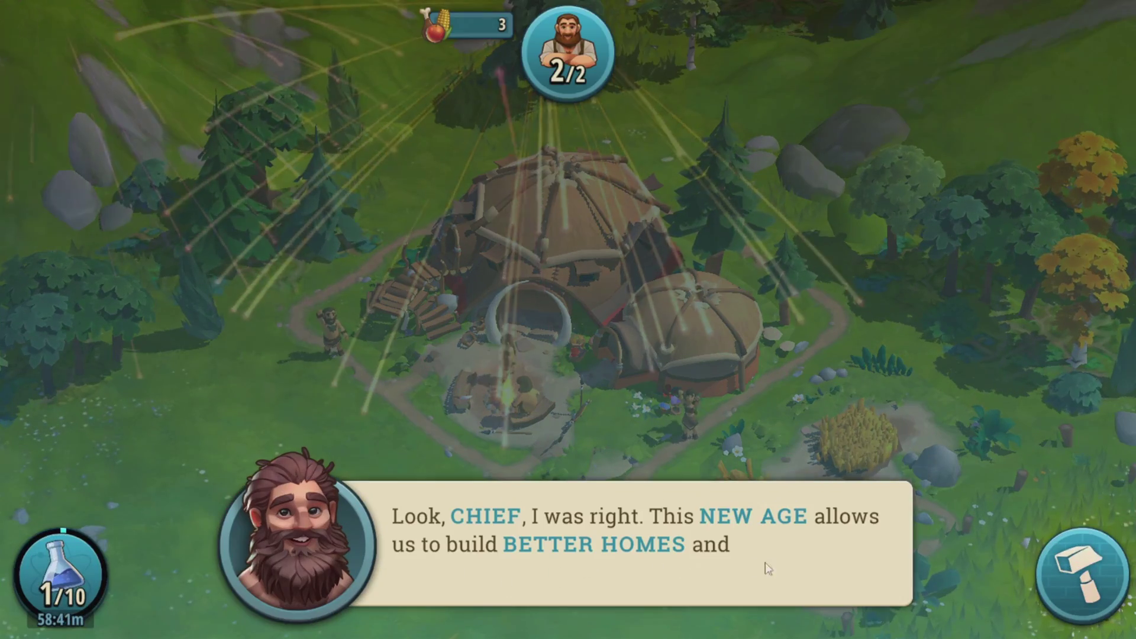
Step: Place a Small Home beside the camp so a worker starts building it
click(1086, 573)
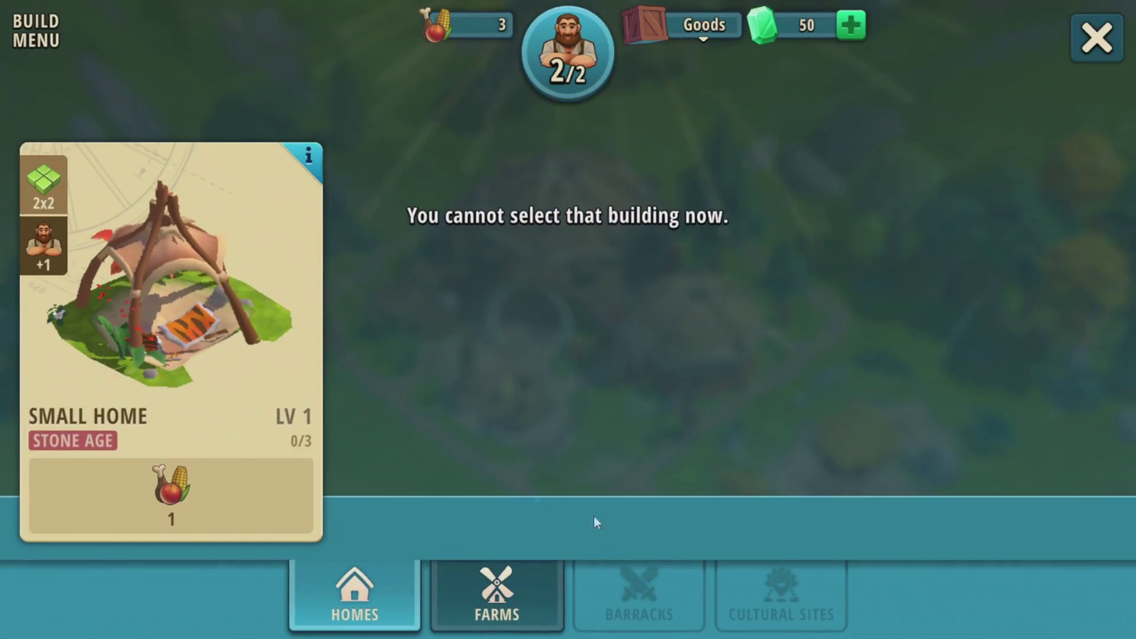
click(277, 372)
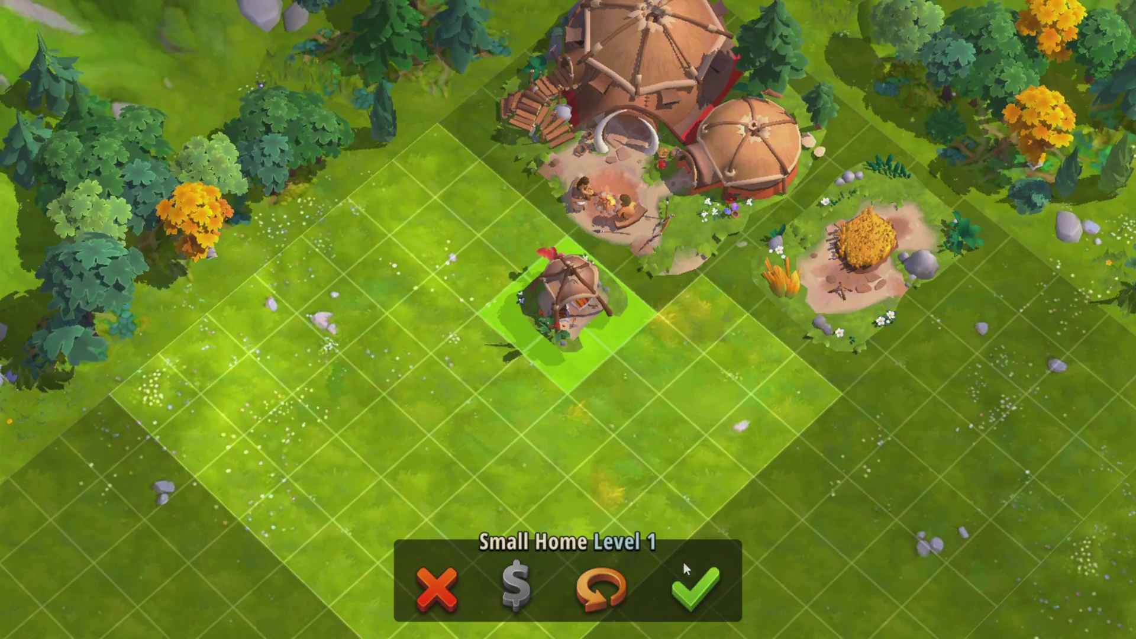
click(697, 579)
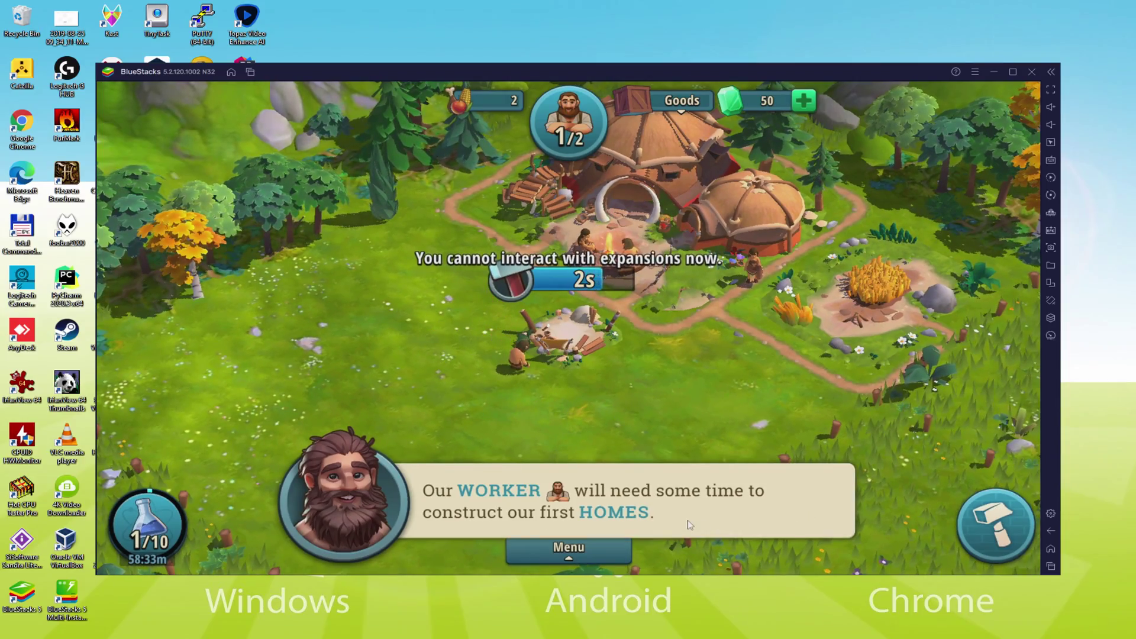
Step: Close the worker message and advance the advisor's dialog three times until it closes
click(688, 525)
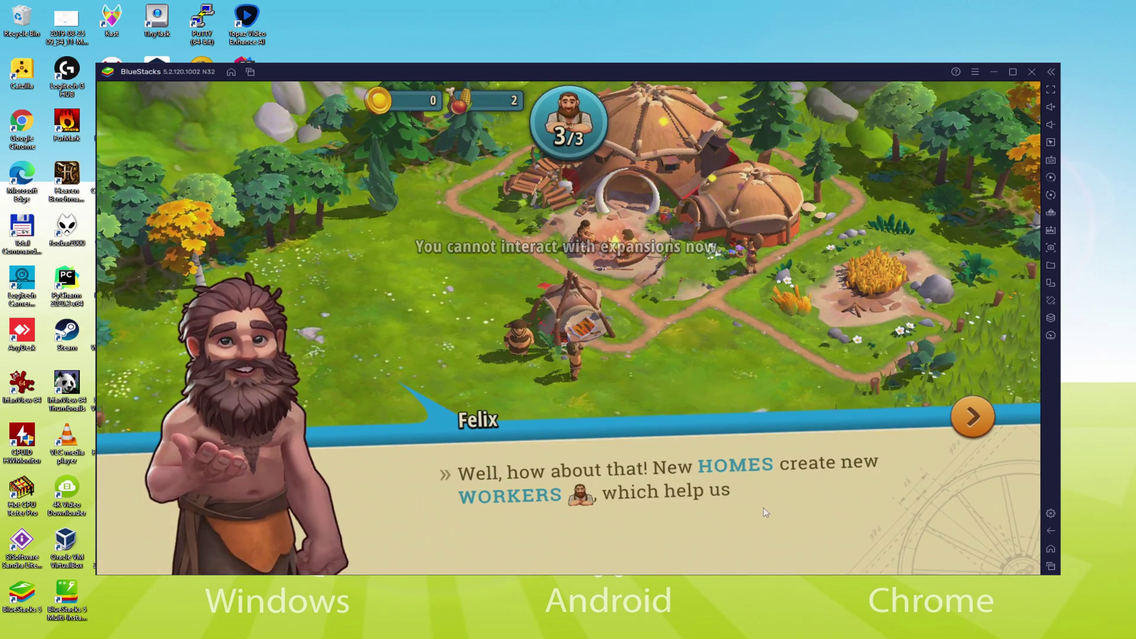
click(973, 419)
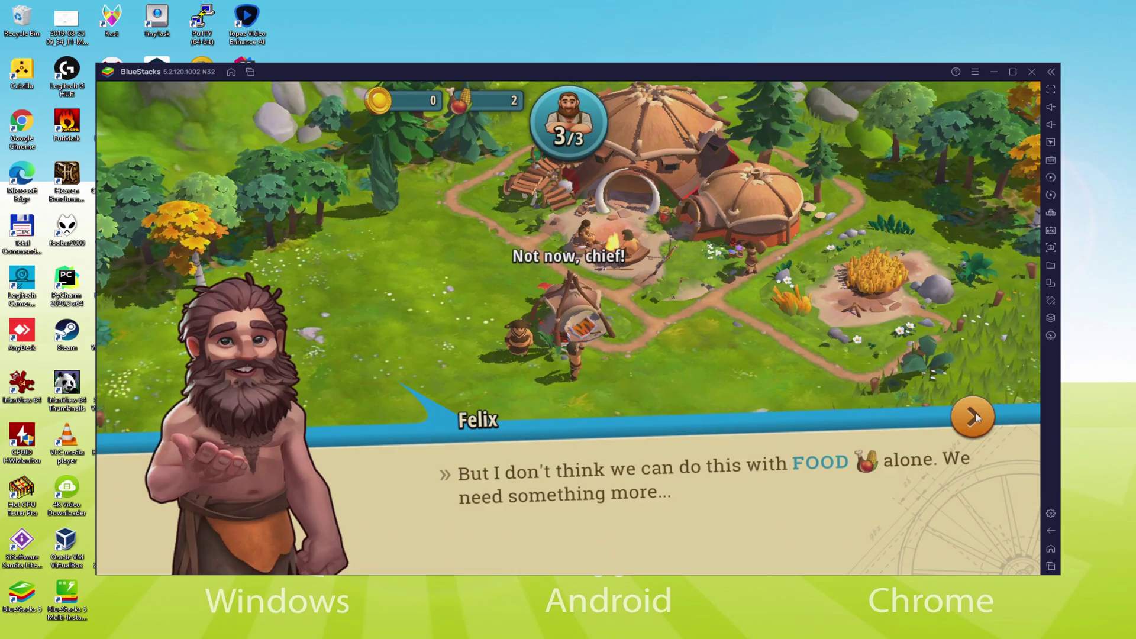
click(976, 417)
click(974, 416)
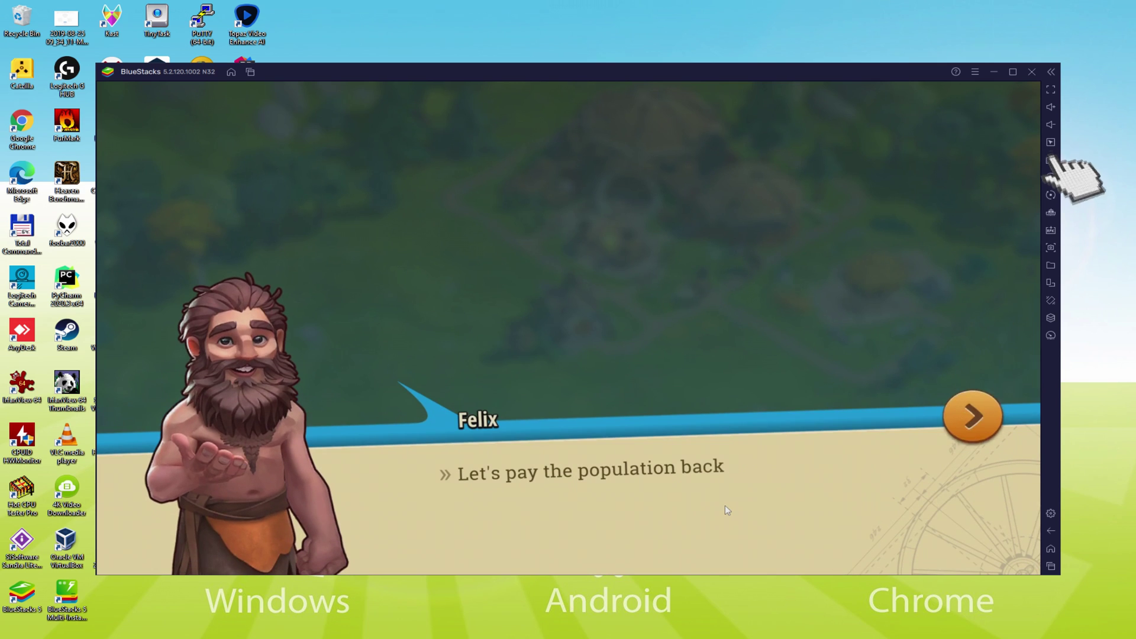
Step: Open the emulator's controls editor, then show the Cultivation research details in the research tree
key(ctrl+shift+a)
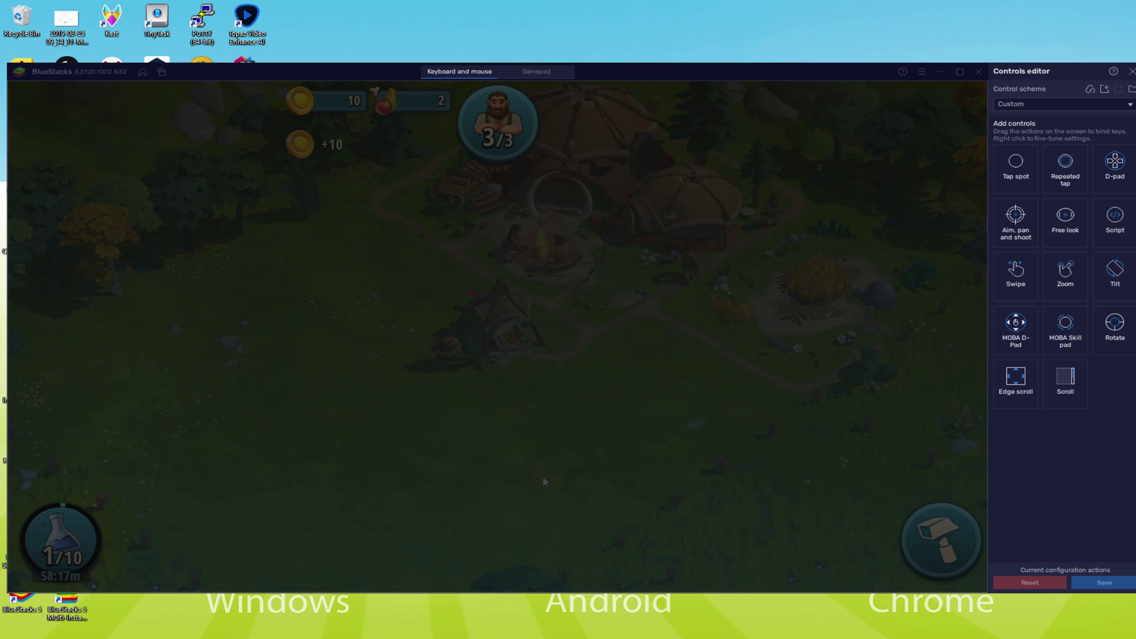
click(538, 345)
click(62, 538)
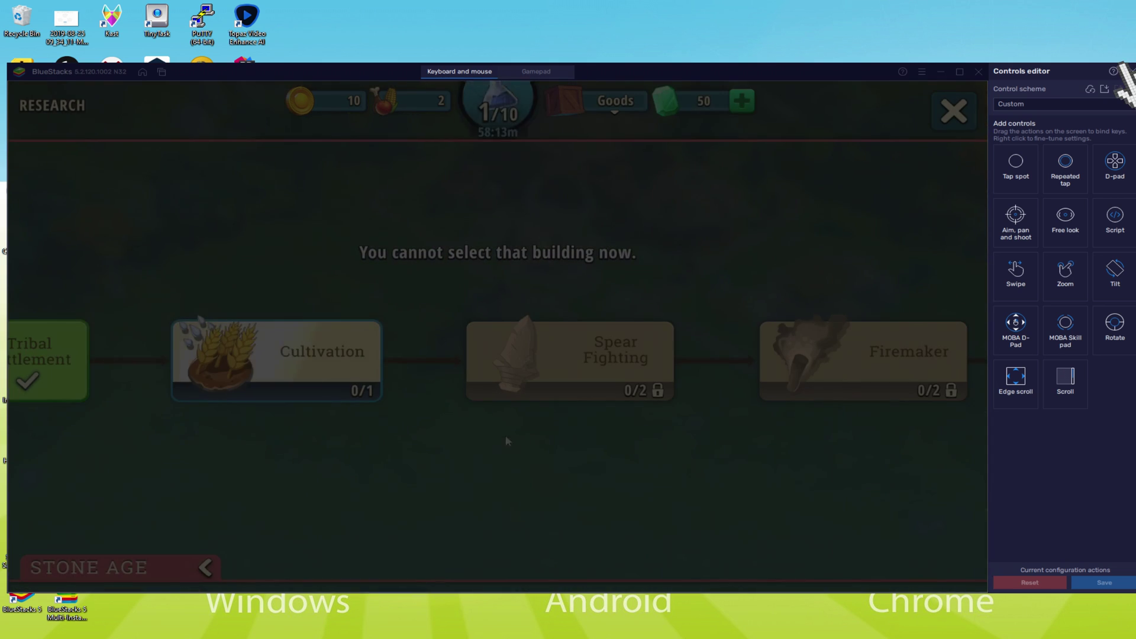
click(425, 358)
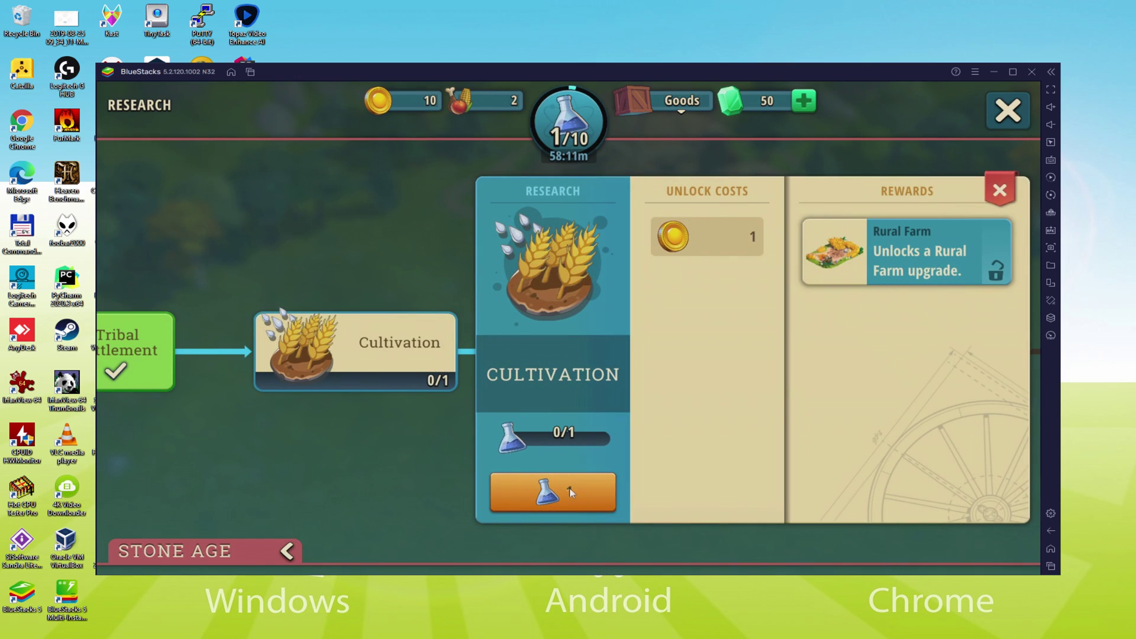
Step: Research Cultivation for 1 coin, claim the Rural Farm upgrade, and open the Rural Farm's panel
click(571, 493)
click(706, 501)
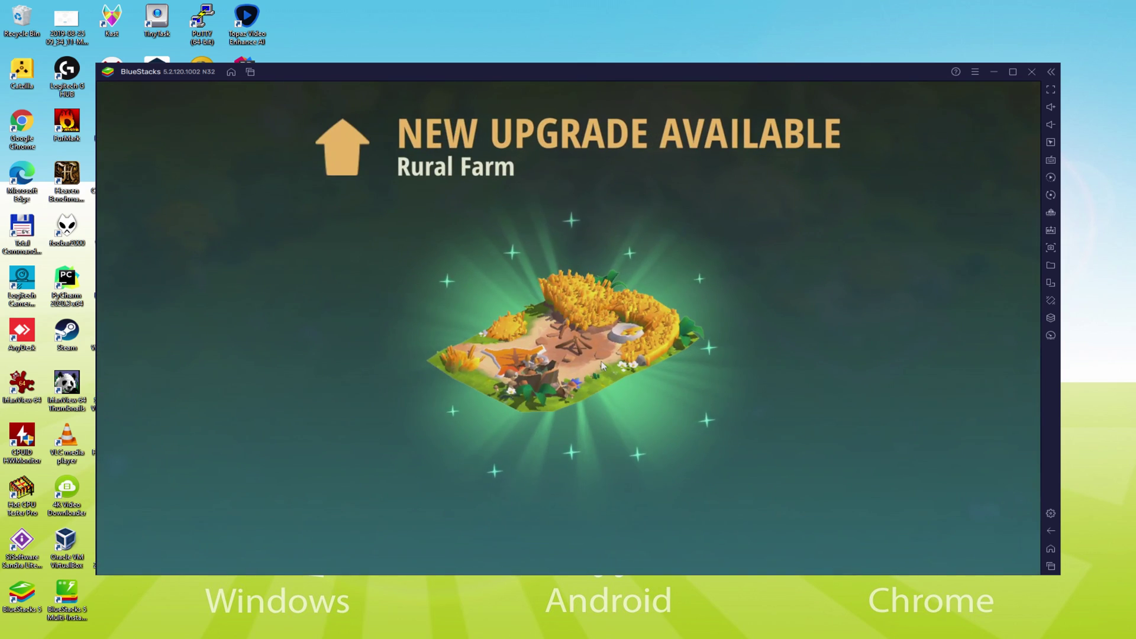
click(592, 510)
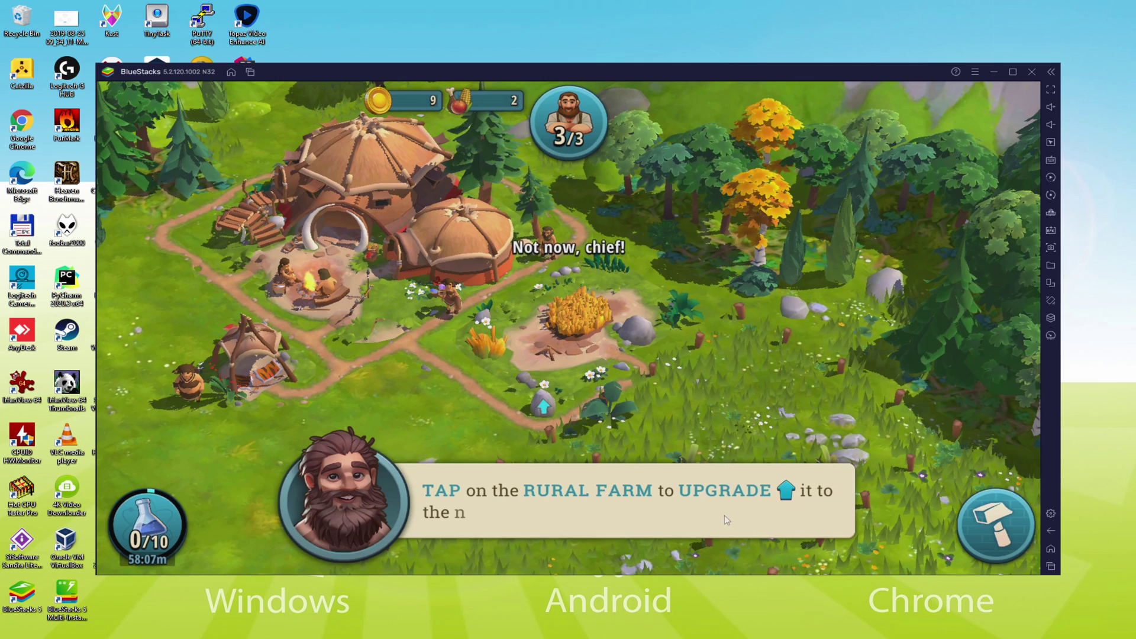
click(601, 368)
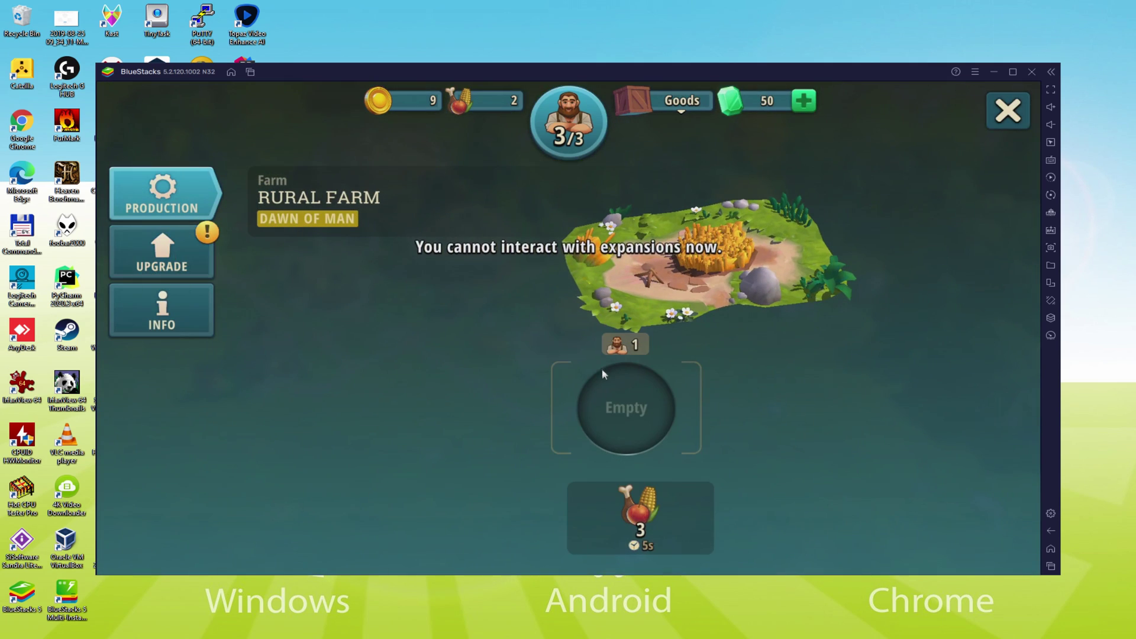